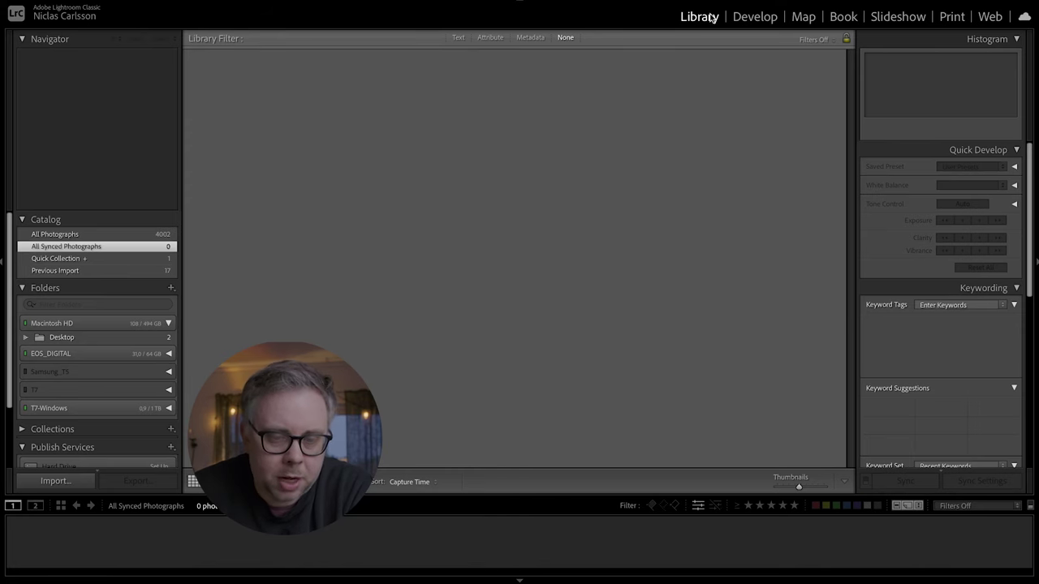
Open the import window and make the T7-Windows drive the import destination
{"action": "left_click", "coordinate": [74, 484]}
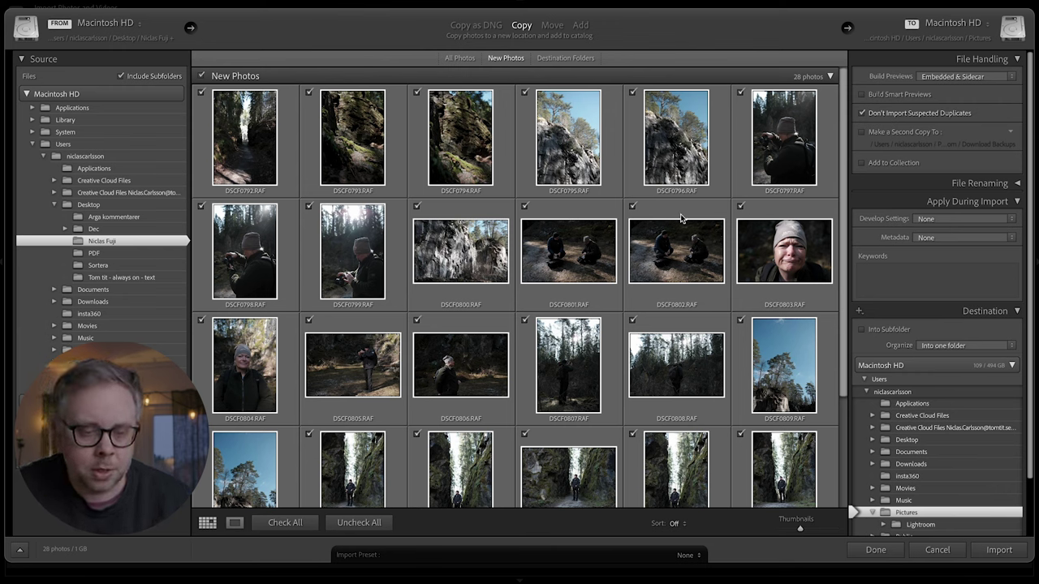
{"action": "scroll", "coordinate": [918, 324], "scroll_direction": "down", "scroll_amount": 2}
{"action": "left_click", "coordinate": [897, 383]}
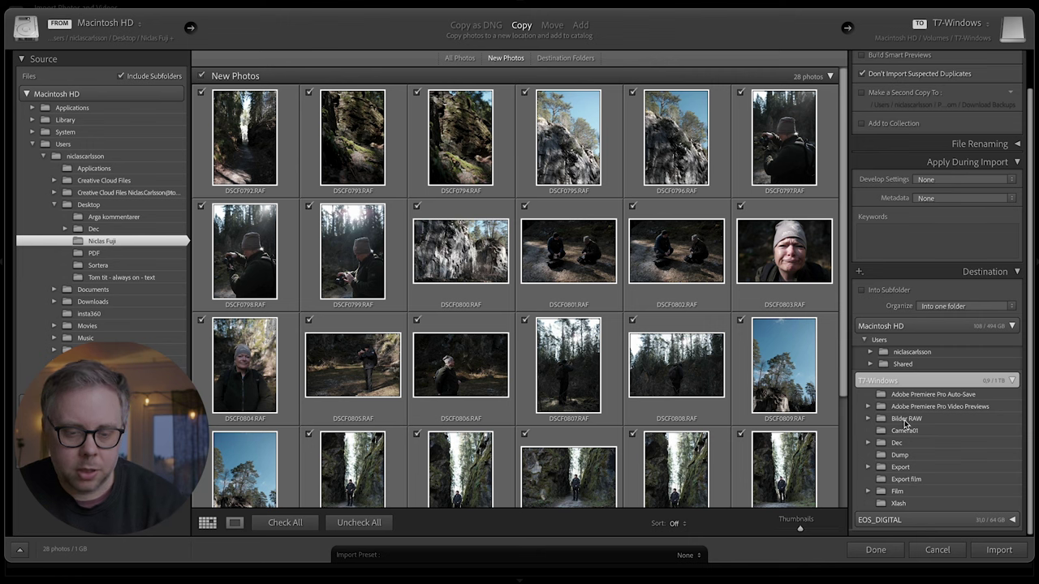
Create folder 2024_03_30_Kalkbo inside Bilder RAW and use it as the import destination
{"action": "right_click", "coordinate": [906, 421]}
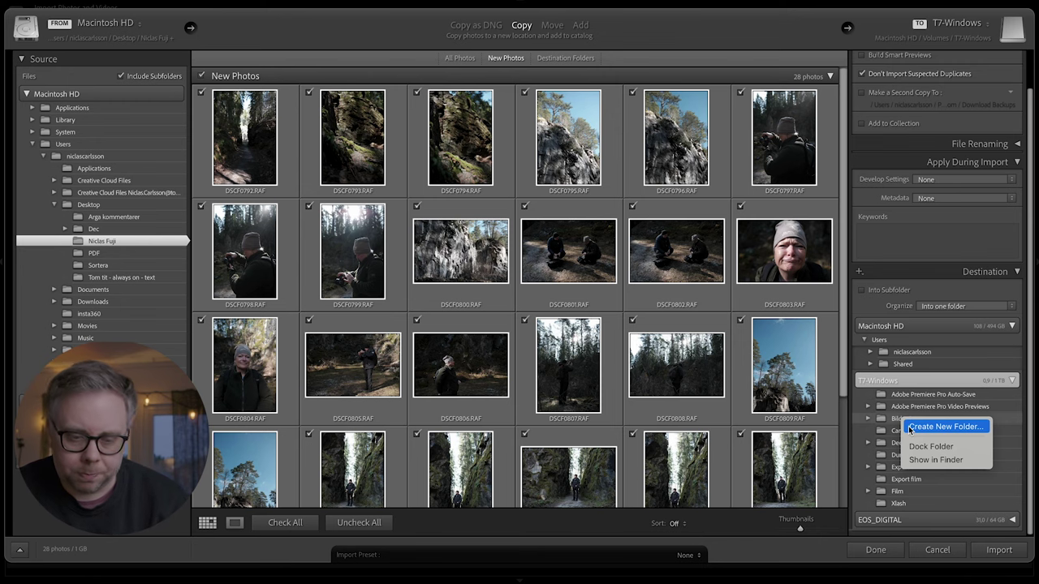
{"action": "left_click", "coordinate": [927, 427]}
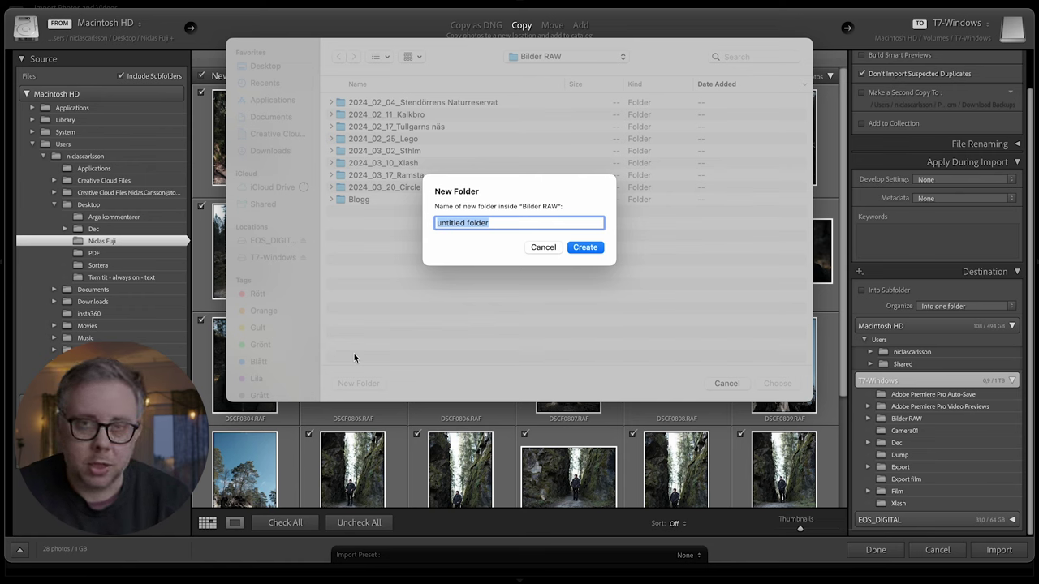
{"action": "type", "text": "20"}
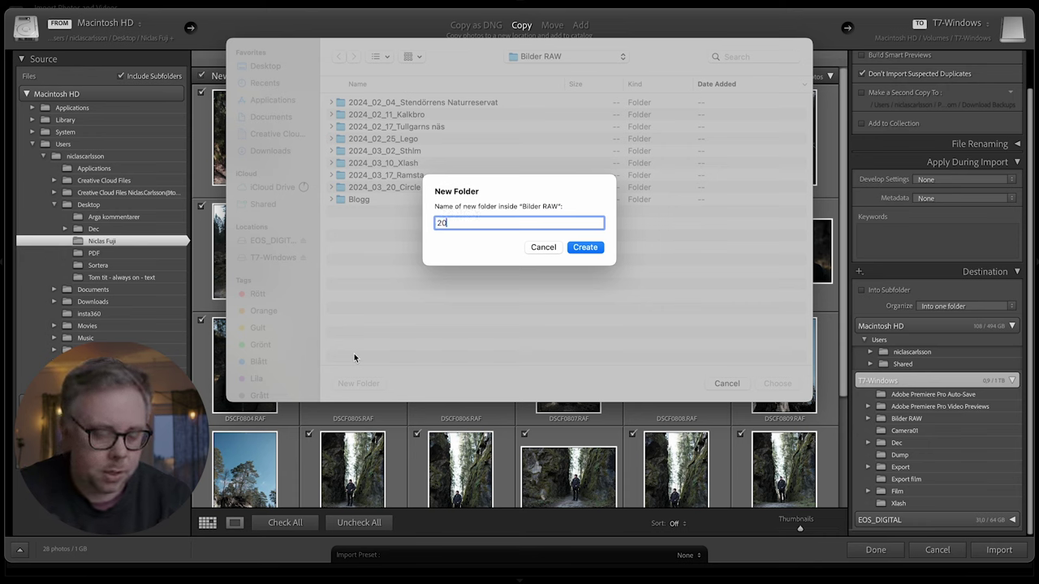
{"action": "type", "text": "24_03_"}
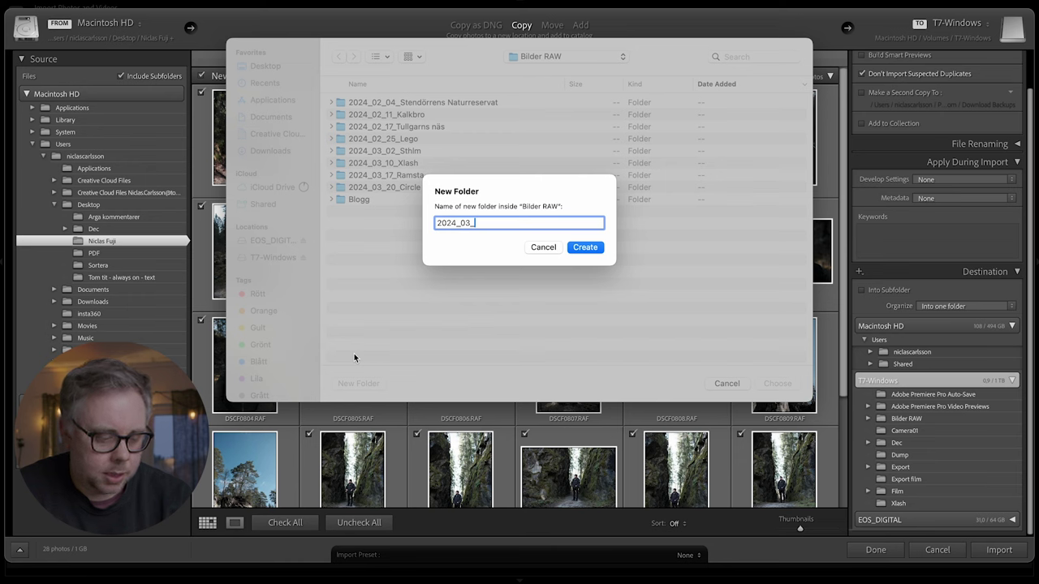
{"action": "type", "text": "30"}
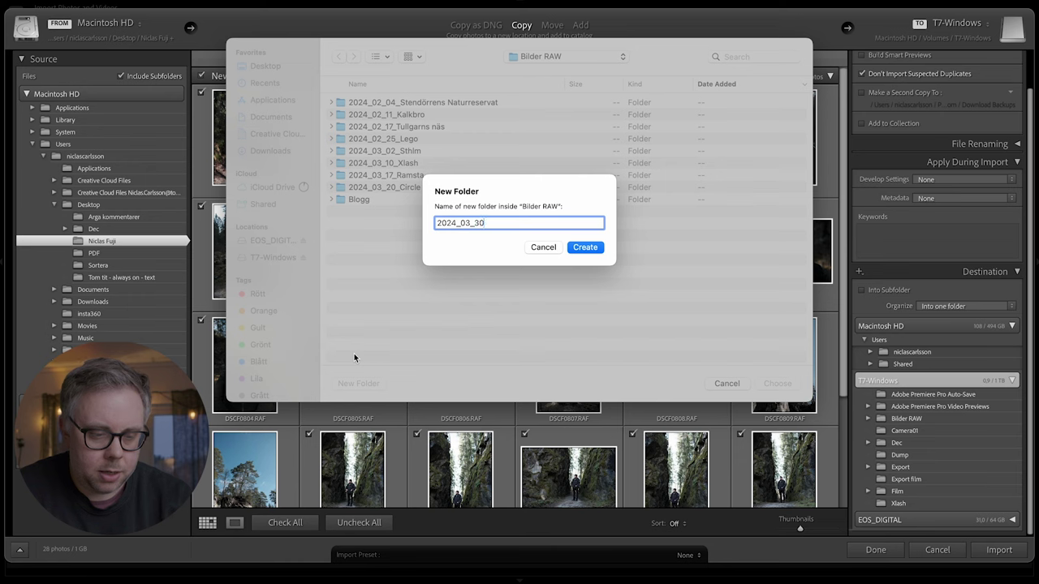
{"action": "type", "text": "_"}
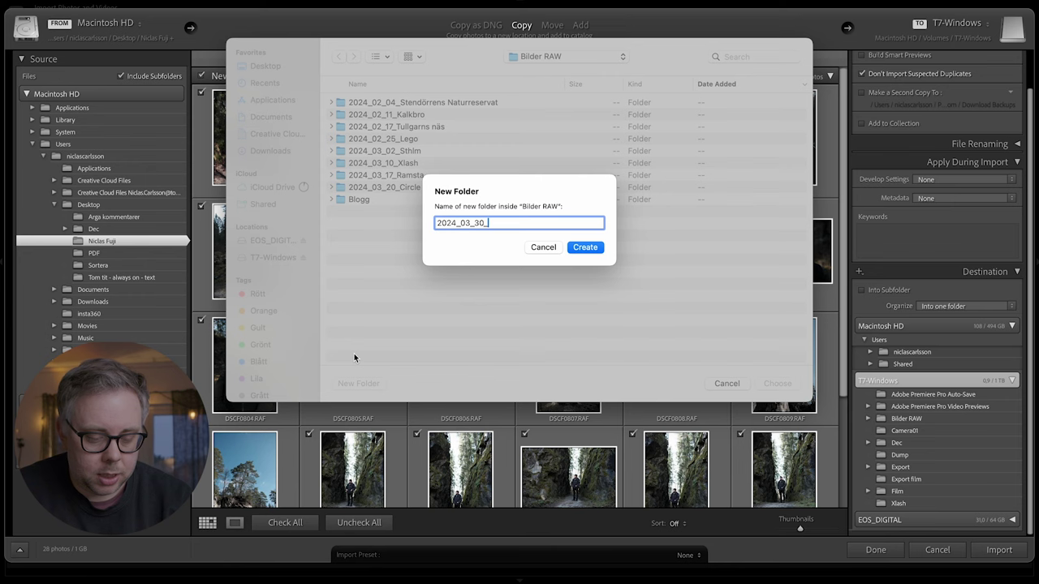
{"action": "type", "text": "Kal"}
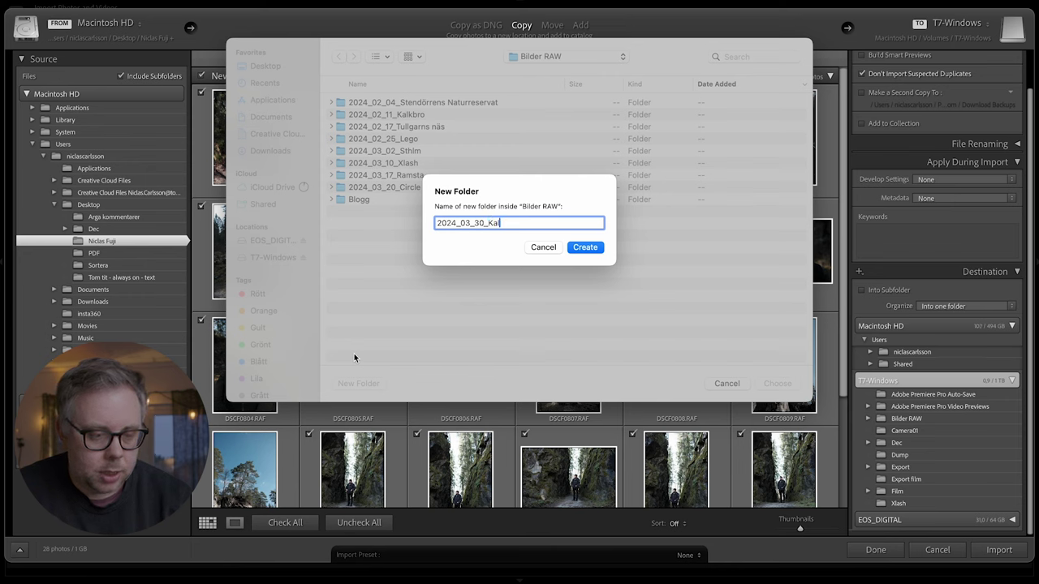
{"action": "type", "text": "kbo"}
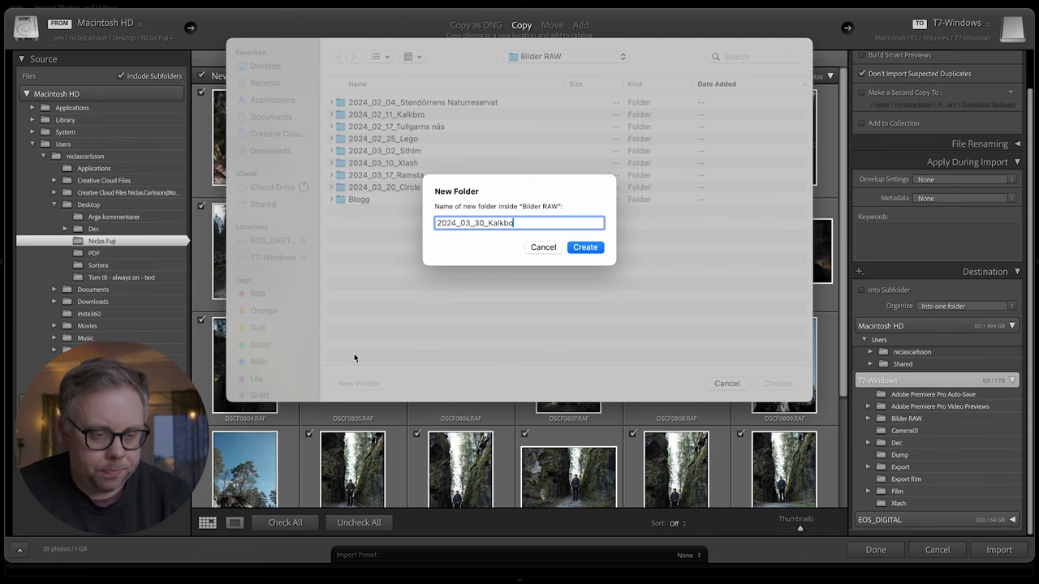
{"action": "left_click", "coordinate": [595, 248]}
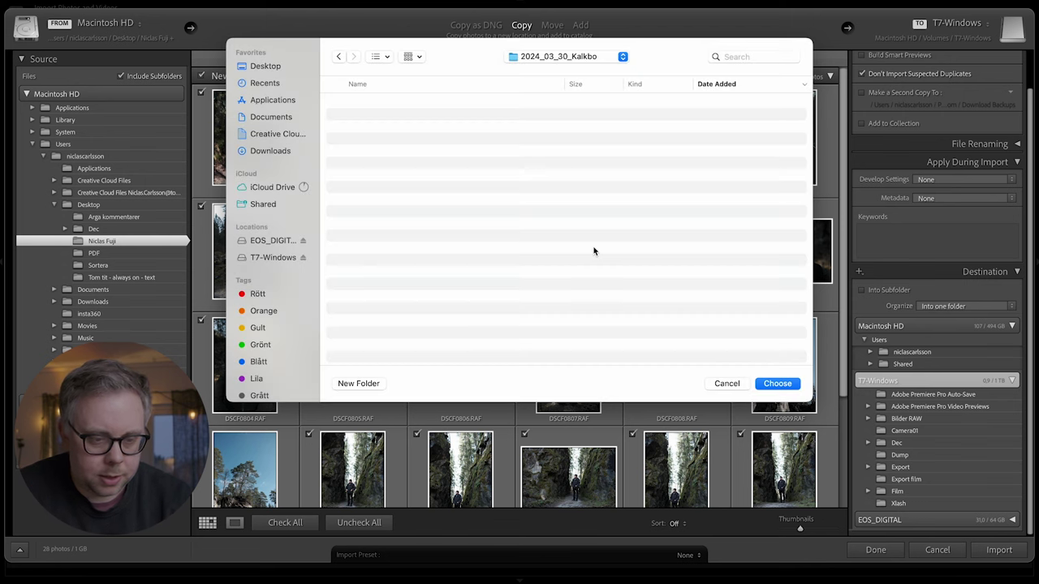
{"action": "left_click", "coordinate": [784, 389]}
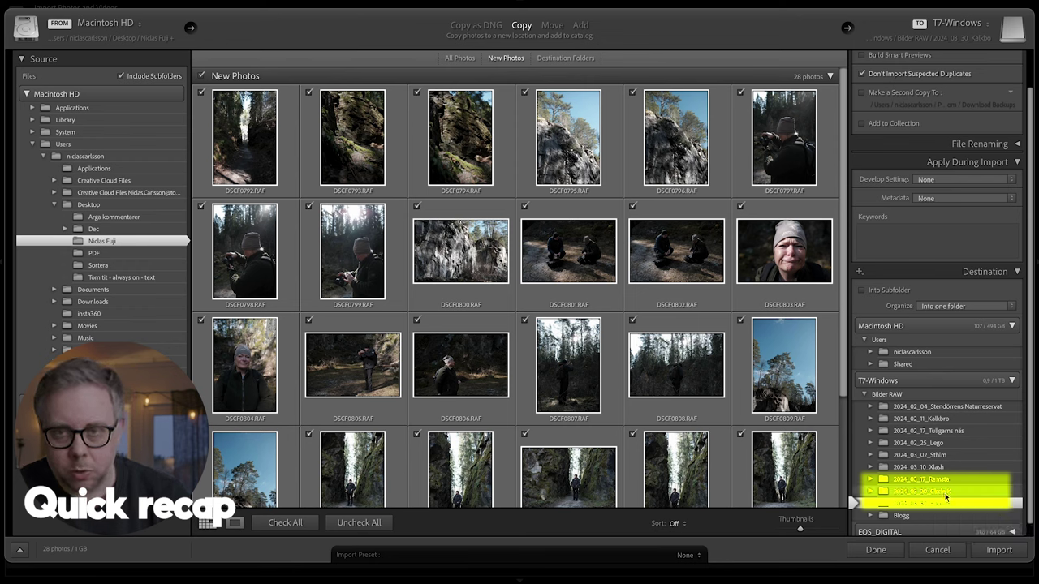
Keep Organize set to Into one folder and uncheck all 28 photos
{"action": "scroll", "coordinate": [945, 493], "scroll_direction": "down", "scroll_amount": 1}
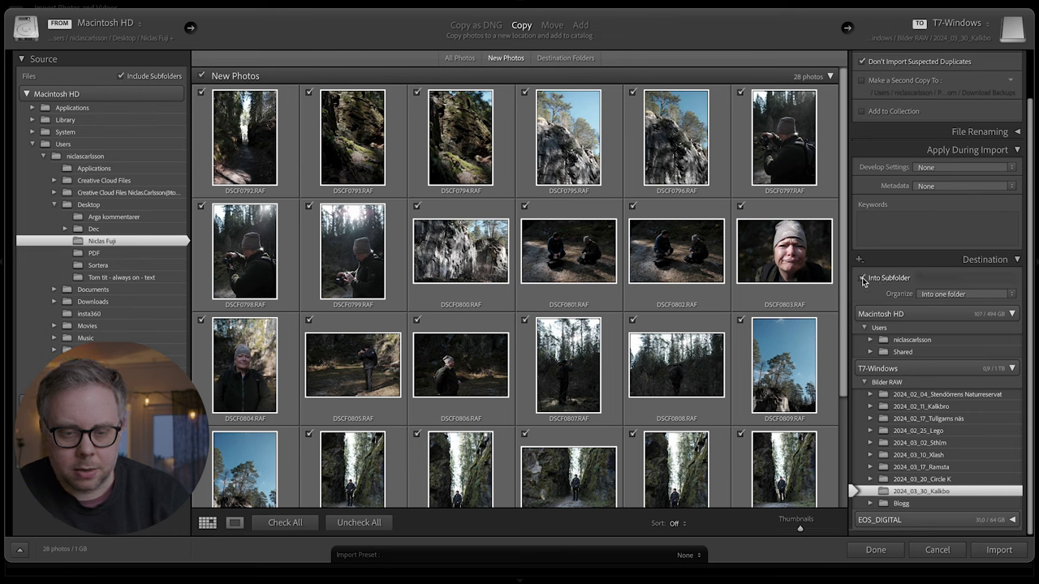
{"action": "left_click", "coordinate": [944, 296]}
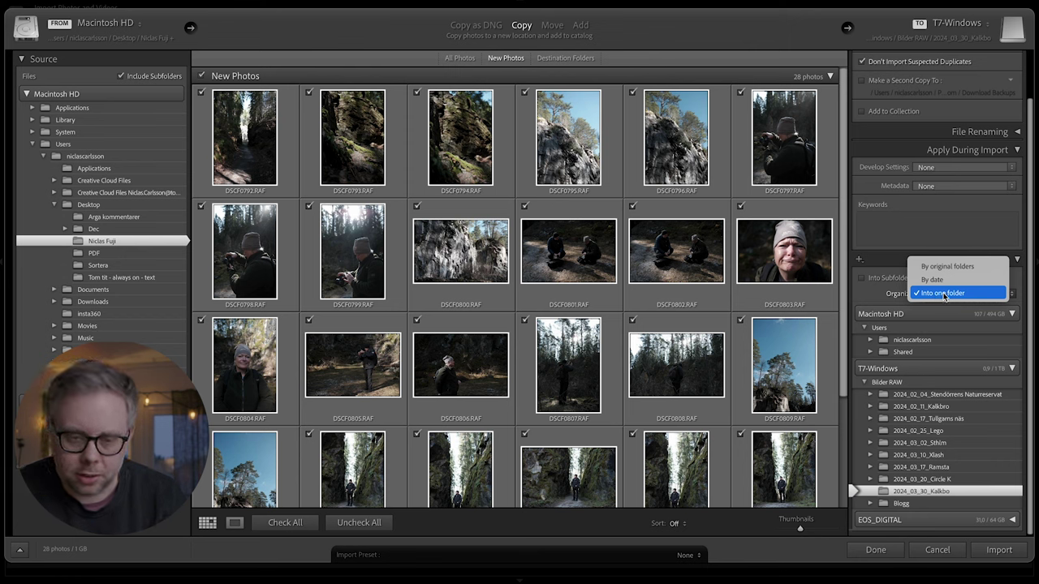
{"action": "left_click", "coordinate": [967, 293]}
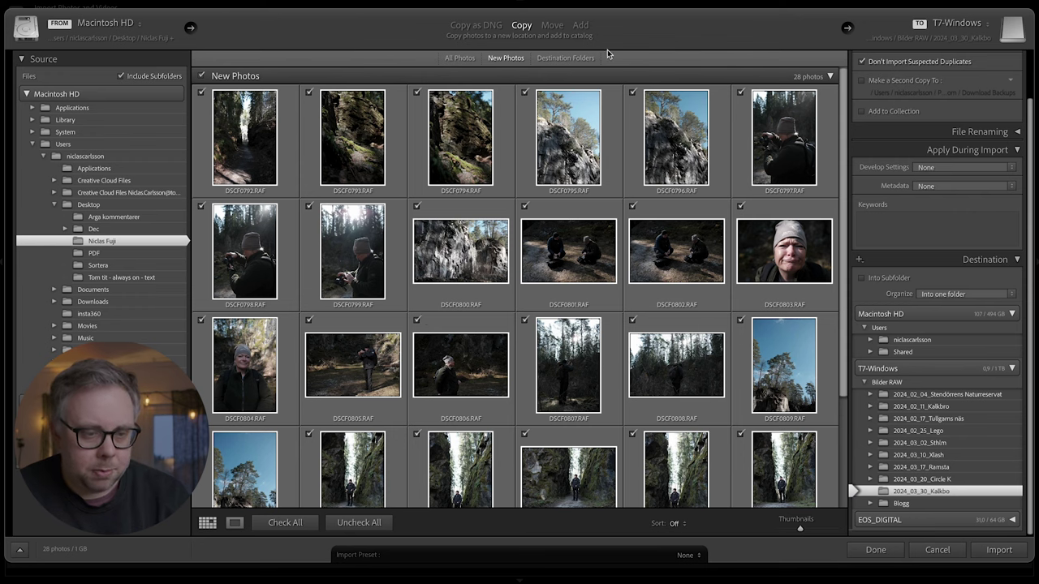
{"action": "left_click", "coordinate": [353, 525]}
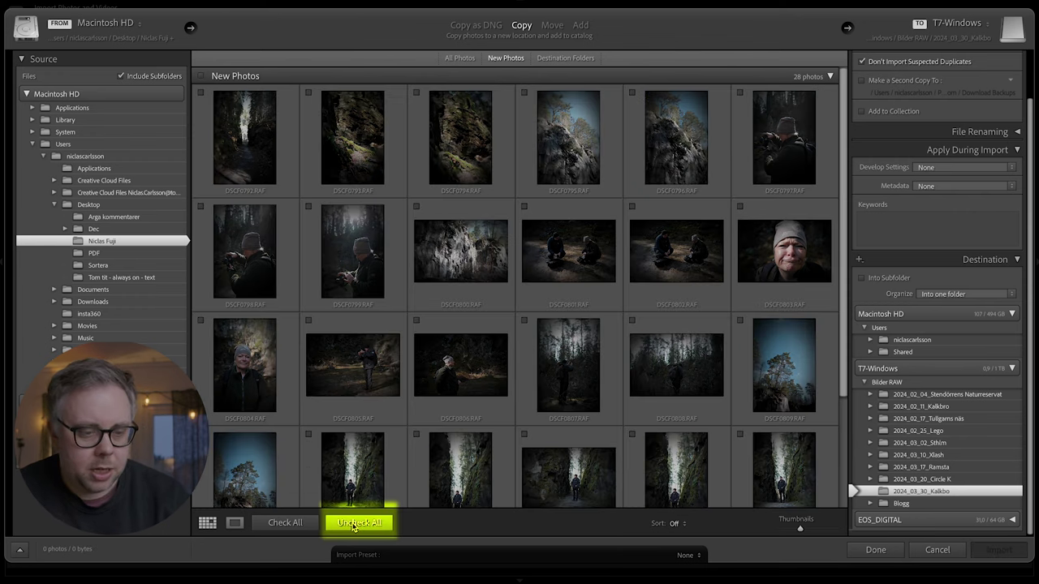
Preview DSCF0792 in Loupe view, include then re-exclude it, and zoom to 50%
{"action": "left_click", "coordinate": [260, 145]}
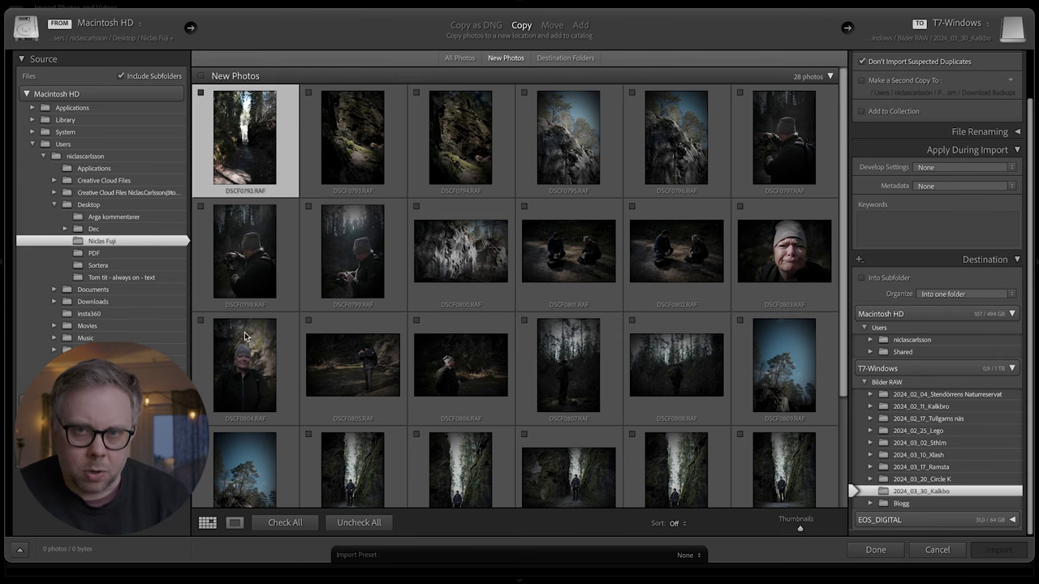
{"action": "left_click", "coordinate": [236, 524]}
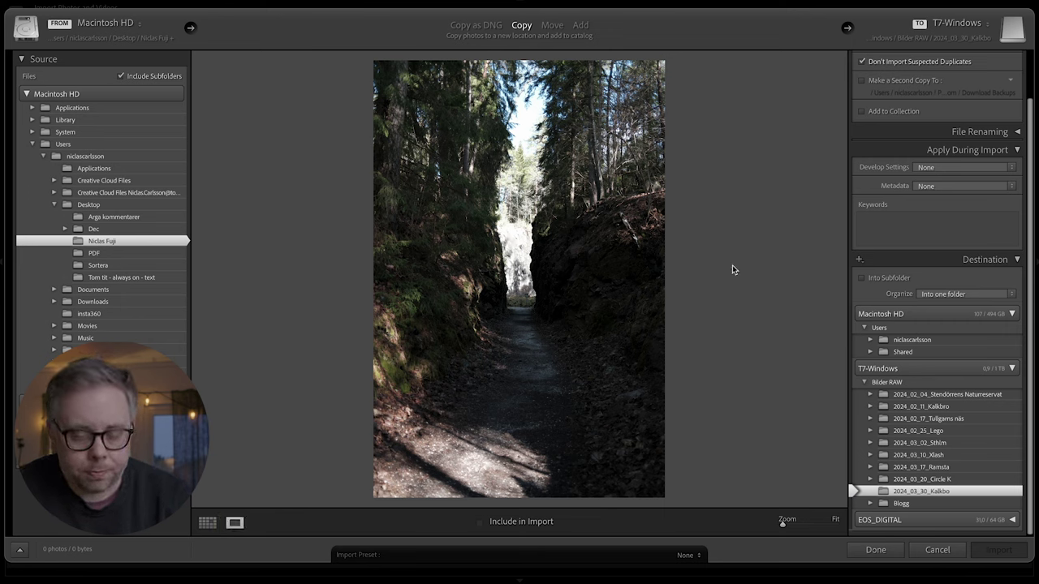
{"action": "key", "text": "p"}
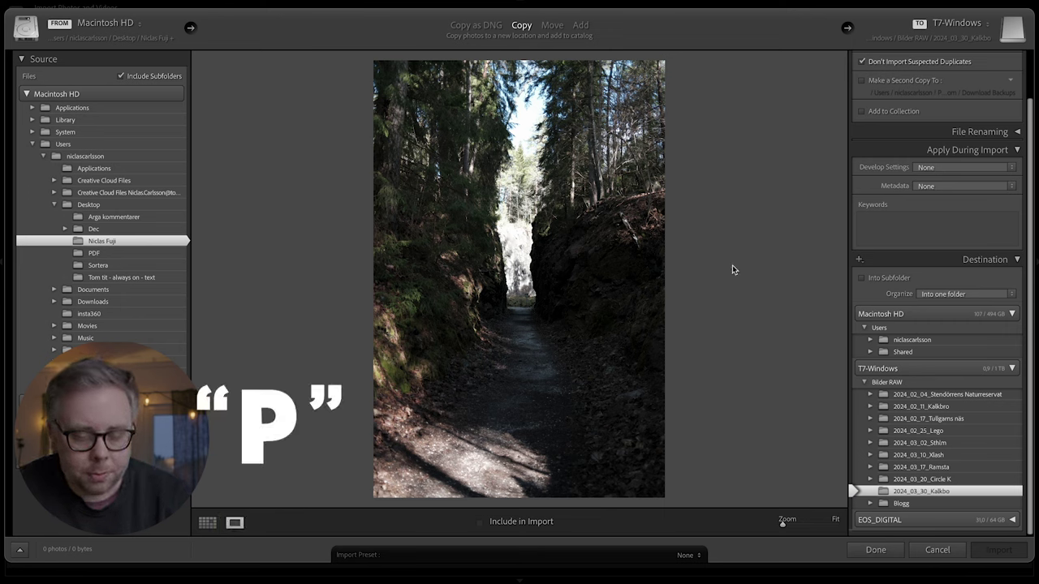
{"action": "left_click", "coordinate": [535, 527]}
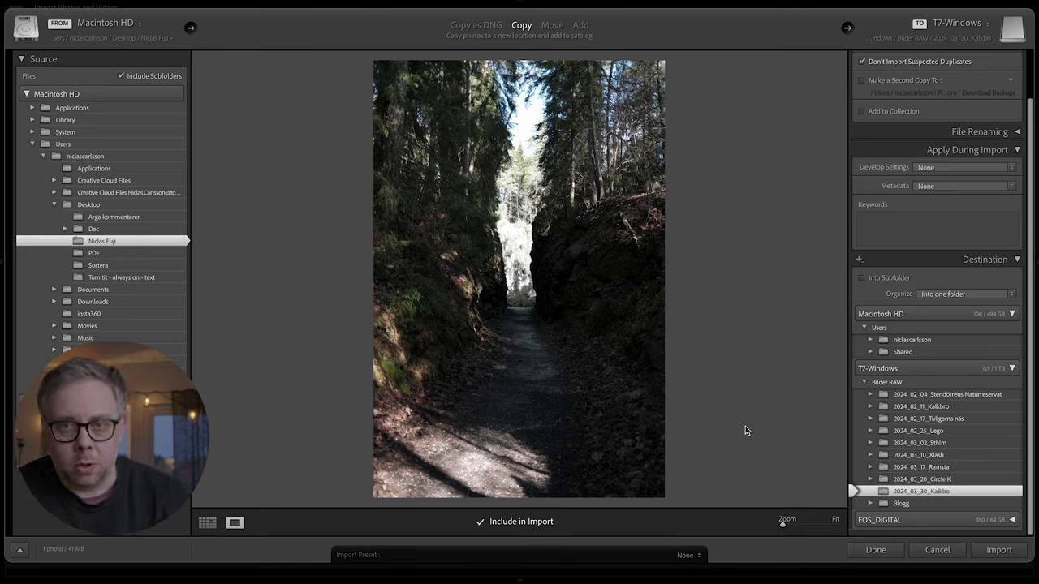
{"action": "key", "text": "x"}
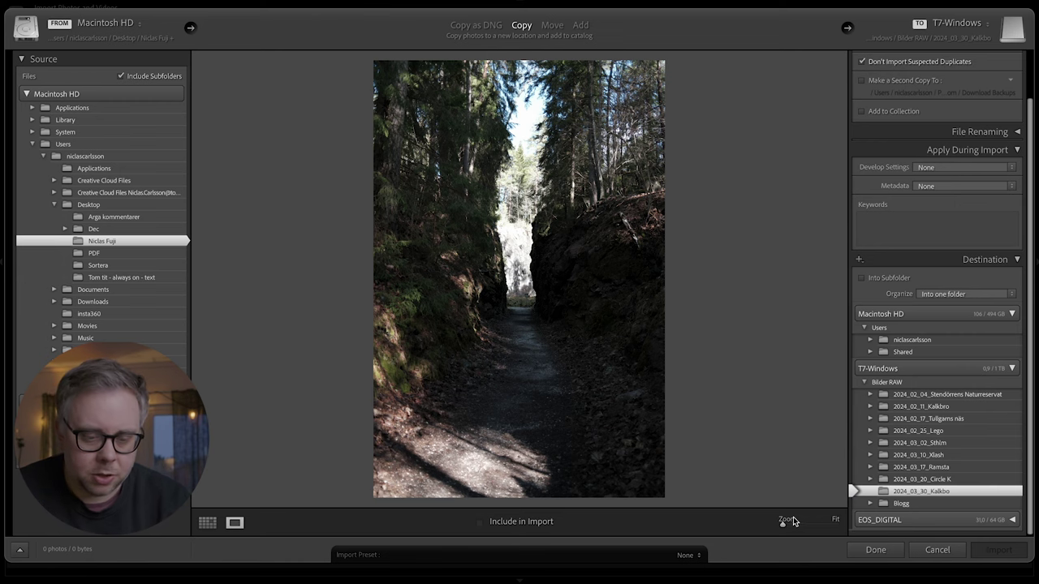
{"action": "left_click_drag", "start_coordinate": [783, 524], "coordinate": [729, 525]}
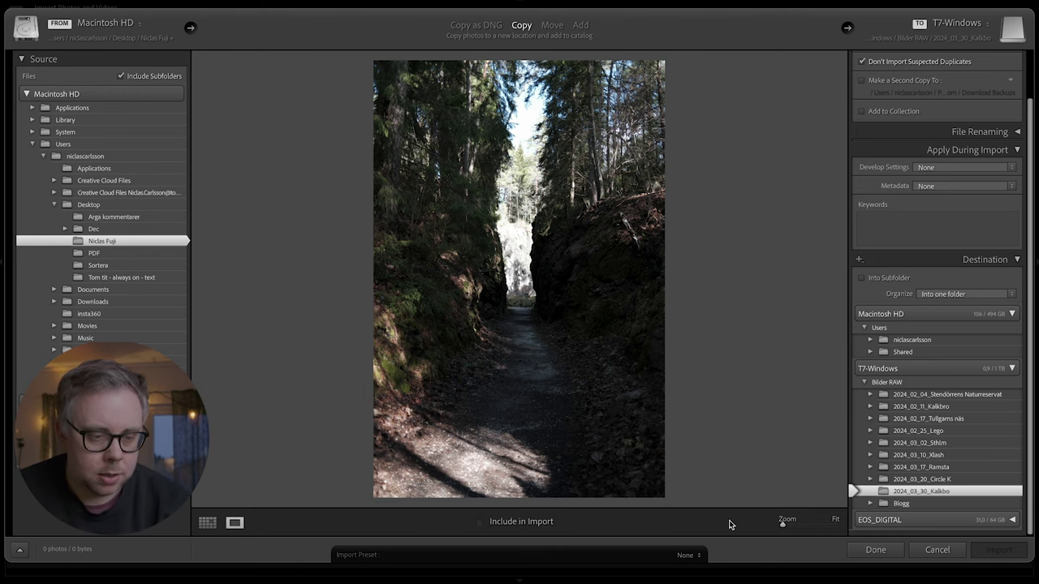
Step through the first batch of photos, marking keepers like the cliff, hiker and rock-corridor shots
{"action": "key", "text": "Right"}
{"action": "key", "text": "Right"}
{"action": "key", "text": "Right"}
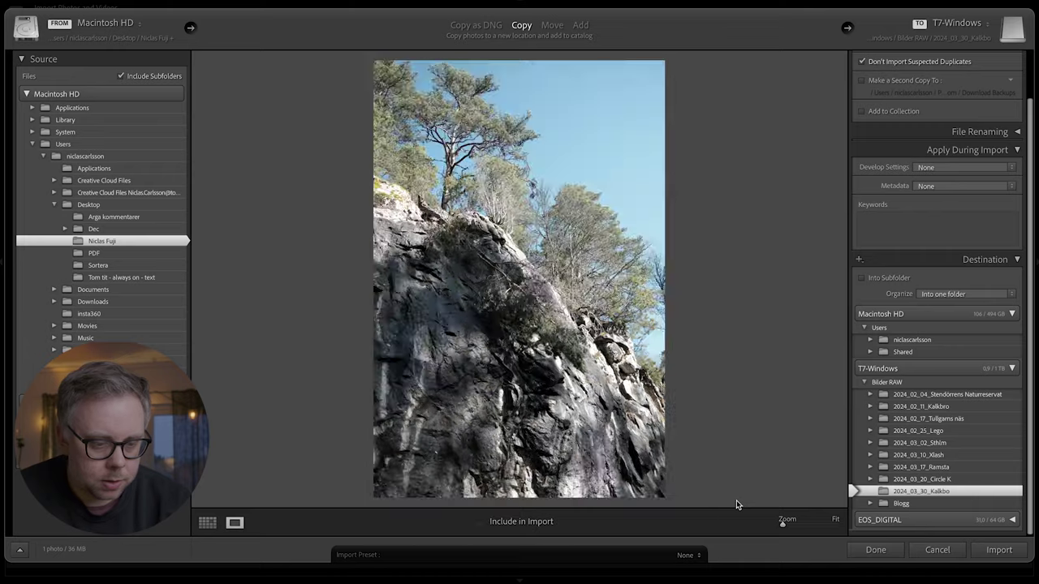
{"action": "key", "text": "p"}
{"action": "key", "text": "Right"}
{"action": "key", "text": "p"}
{"action": "key", "text": "Right"}
{"action": "key", "text": "Right"}
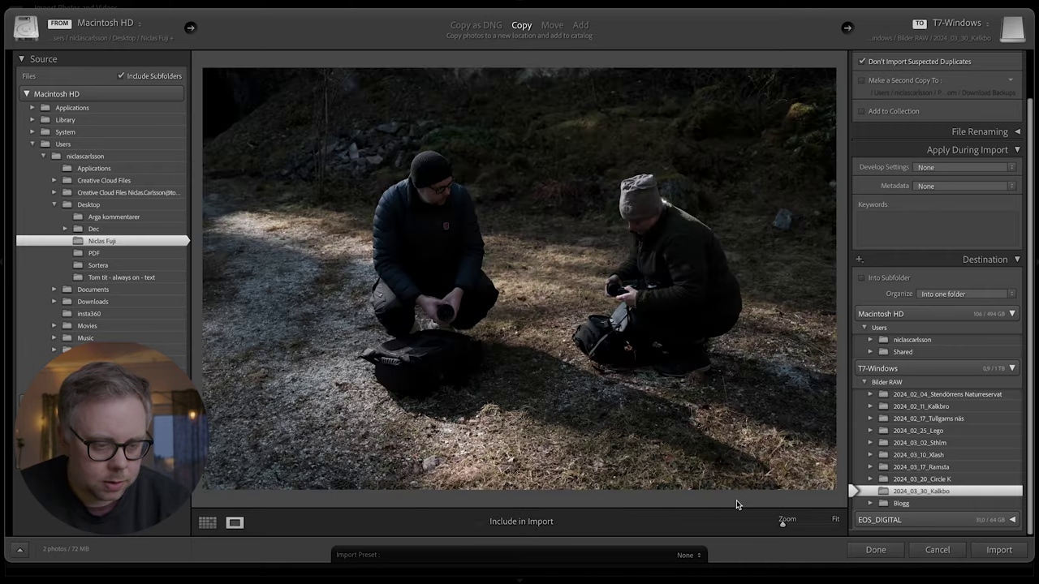
{"action": "key", "text": "Right"}
{"action": "key", "text": "Right"}
{"action": "key", "text": "Right"}
{"action": "key", "text": "p"}
{"action": "key", "text": "Right"}
{"action": "key", "text": "p"}
{"action": "key", "text": "Right"}
{"action": "key", "text": "p"}
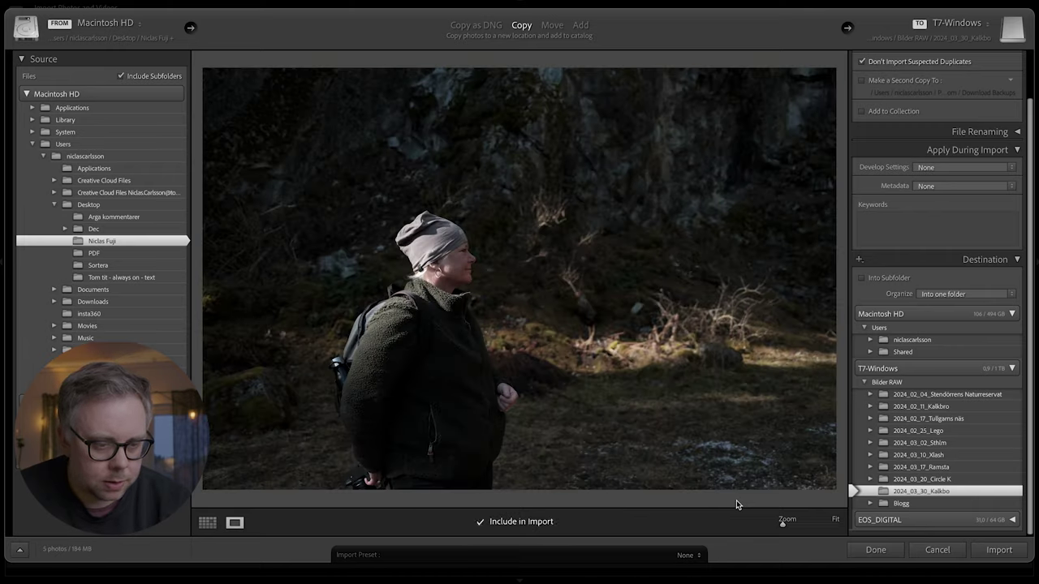
{"action": "key", "text": "Right"}
{"action": "key", "text": "Right"}
{"action": "key", "text": "p"}
{"action": "key", "text": "Right"}
{"action": "key", "text": "p"}
{"action": "key", "text": "Right"}
{"action": "key", "text": "p"}
{"action": "key", "text": "Right"}
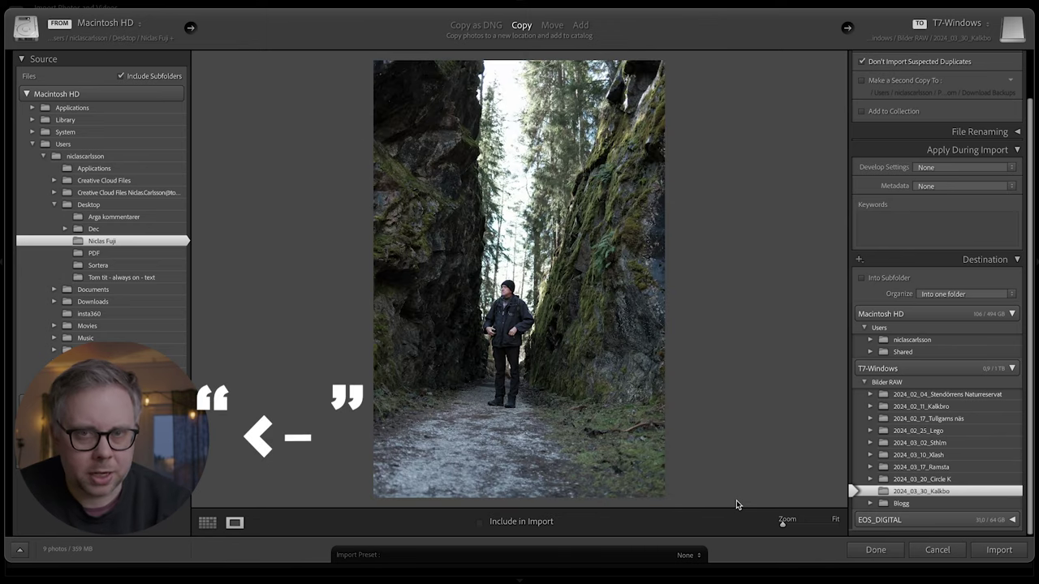
Mark the remaining keepers and import the 15 checked photos (626 MB) into 2024_03_30_Kalkbo
{"action": "key", "text": "Right"}
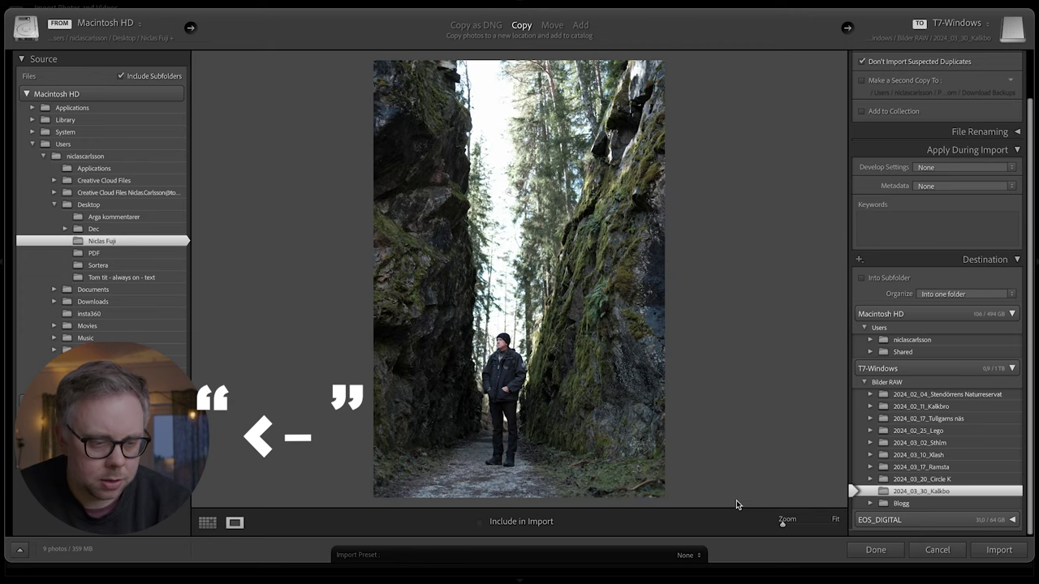
{"action": "key", "text": "Right"}
{"action": "key", "text": "p"}
{"action": "key", "text": "Right"}
{"action": "key", "text": "p"}
{"action": "key", "text": "p"}
{"action": "key", "text": "Right"}
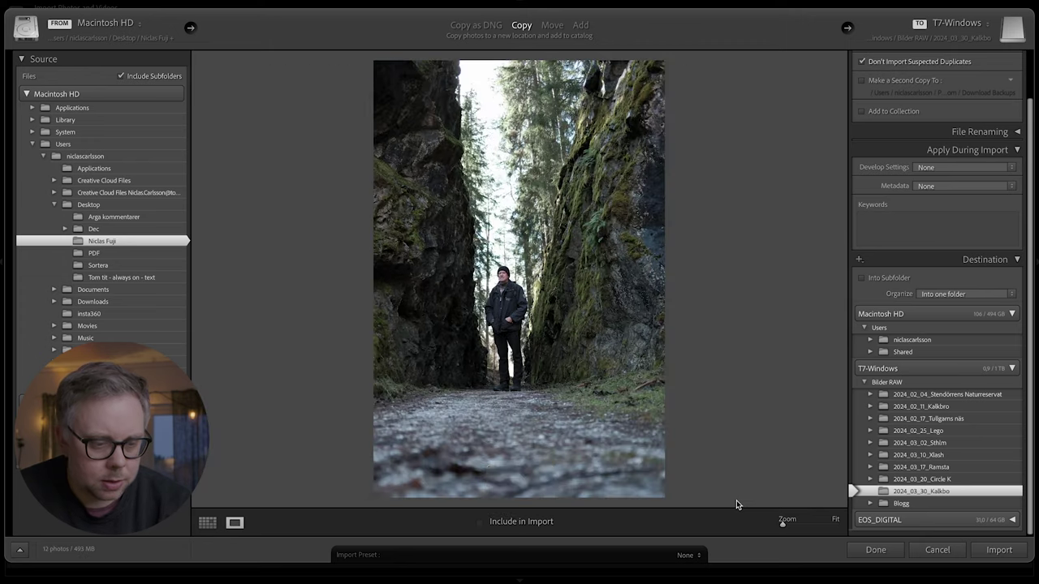
{"action": "key", "text": "p"}
{"action": "key", "text": "Right"}
{"action": "key", "text": "Right"}
{"action": "key", "text": "Right"}
{"action": "key", "text": "p"}
{"action": "key", "text": "Left"}
{"action": "key", "text": "p"}
{"action": "key", "text": "Right"}
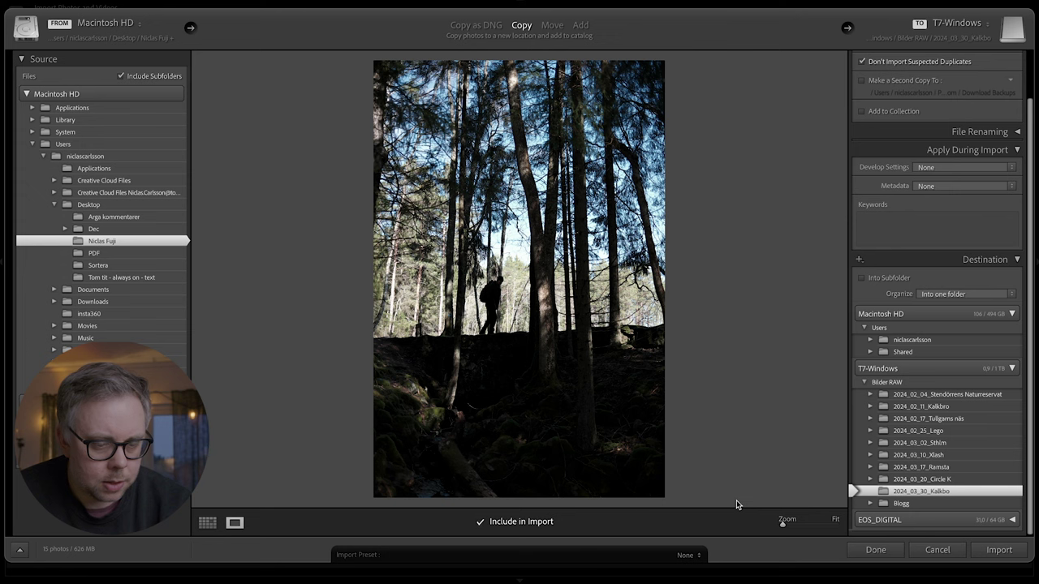
{"action": "left_click", "coordinate": [998, 552]}
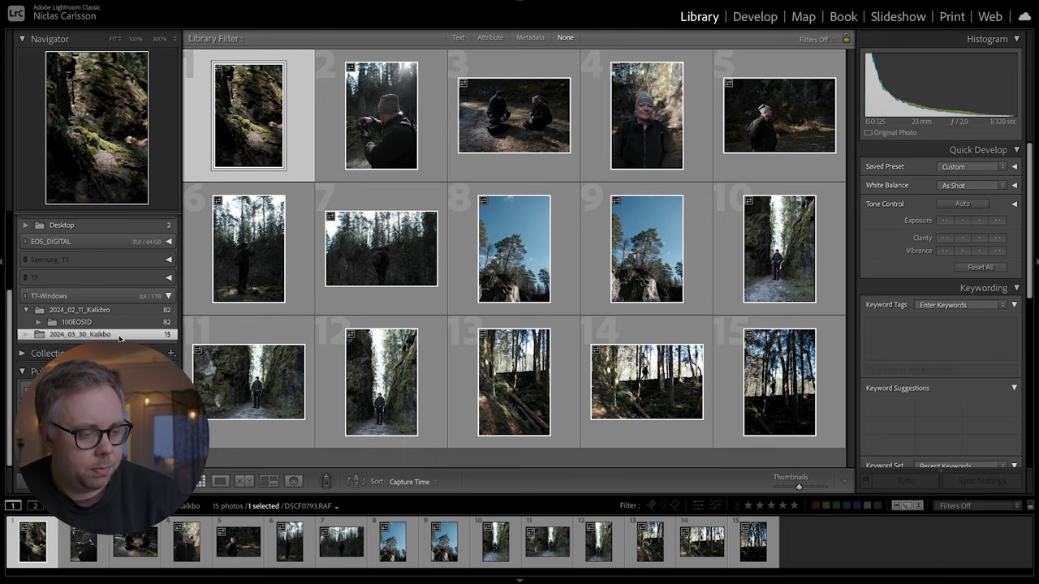
Switch to the Develop module to edit the first imported photo, DSCF0793
{"action": "left_click", "coordinate": [761, 17]}
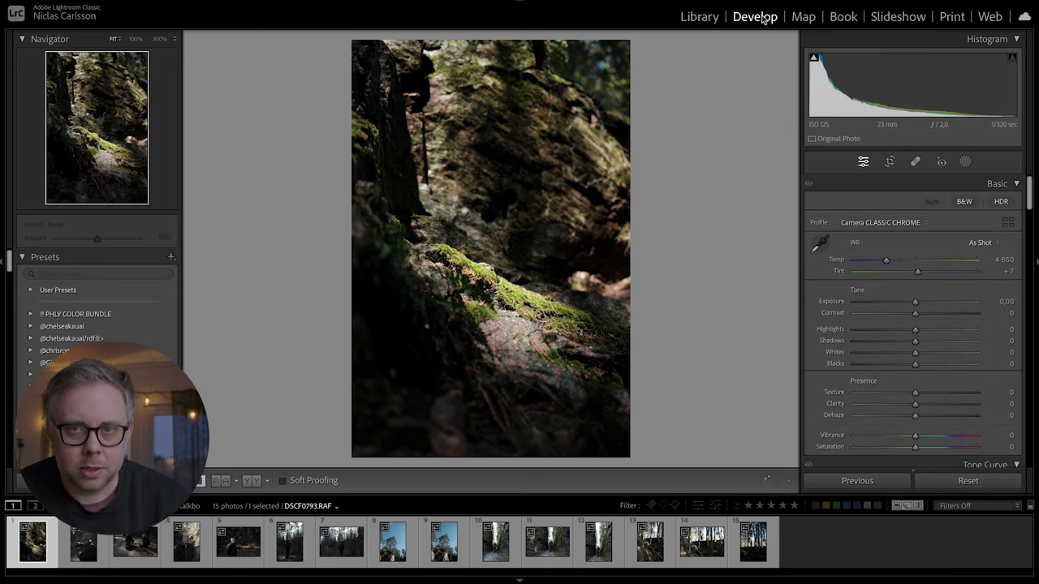